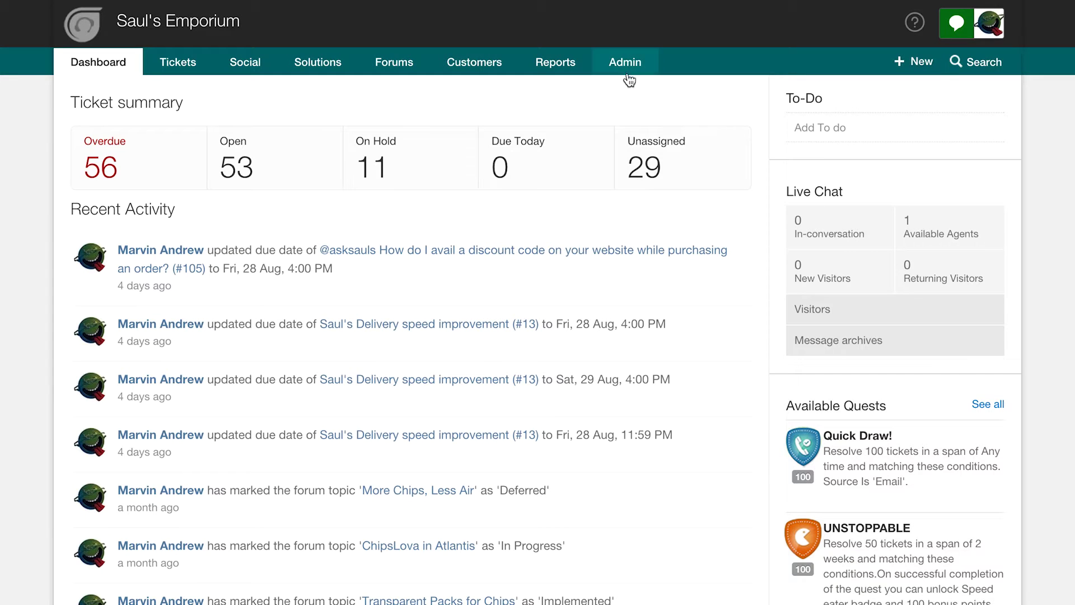
Open the Default SLA Policy for editing from Admin > SLA Policies
left_click(626, 72)
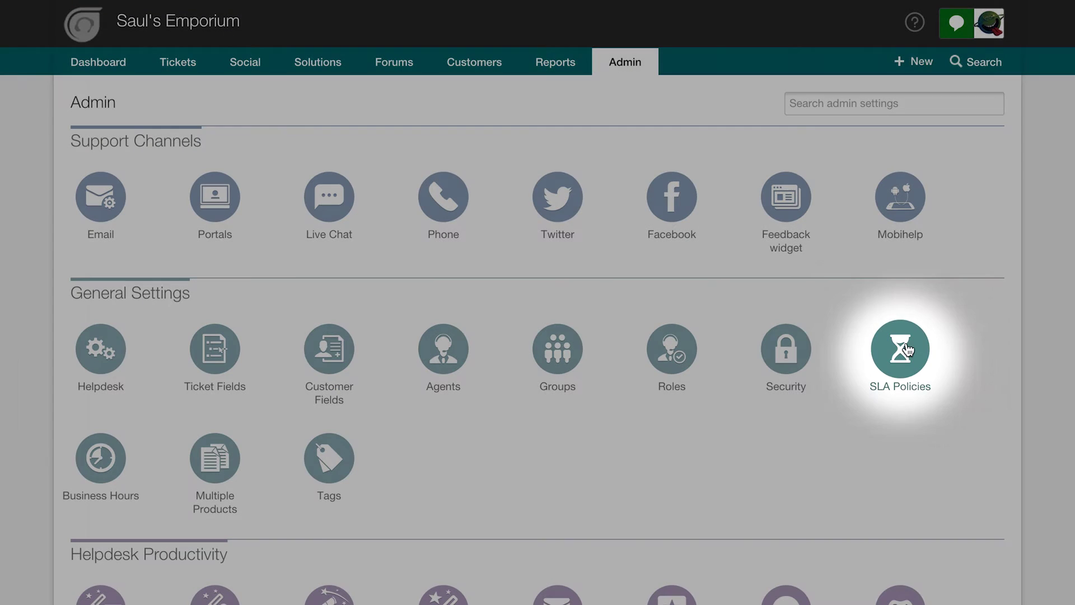
left_click(900, 350)
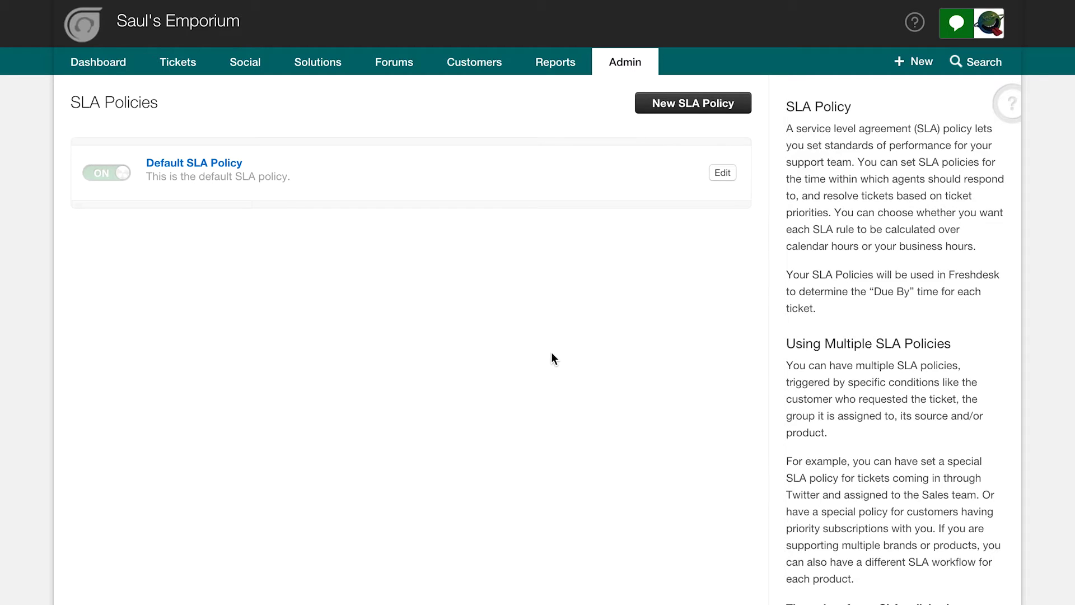
left_click(722, 174)
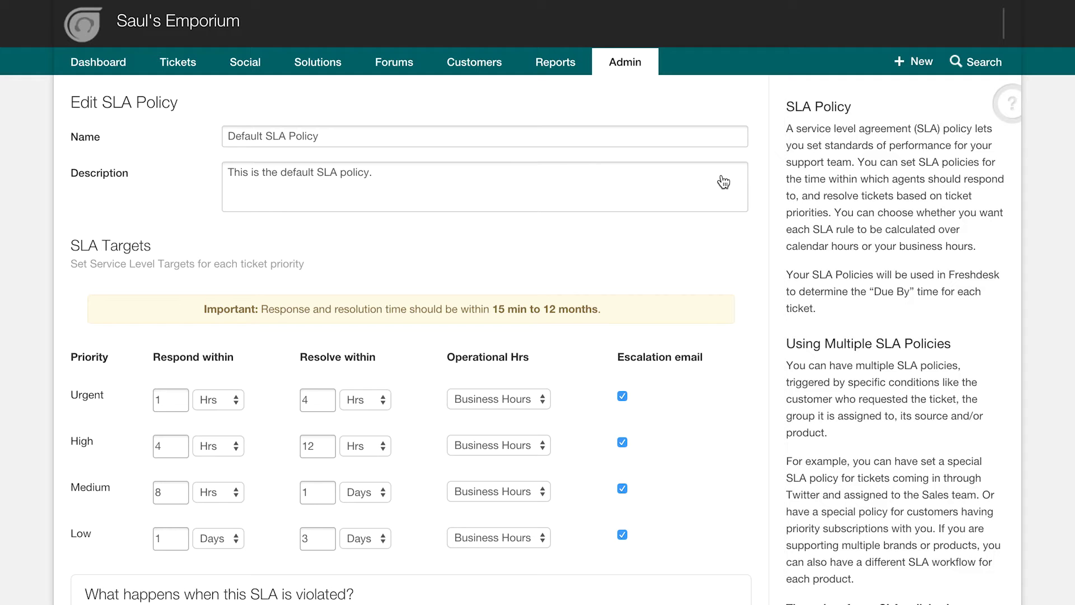
Set the Medium priority Respond within time to 10 hours
left_click(225, 136)
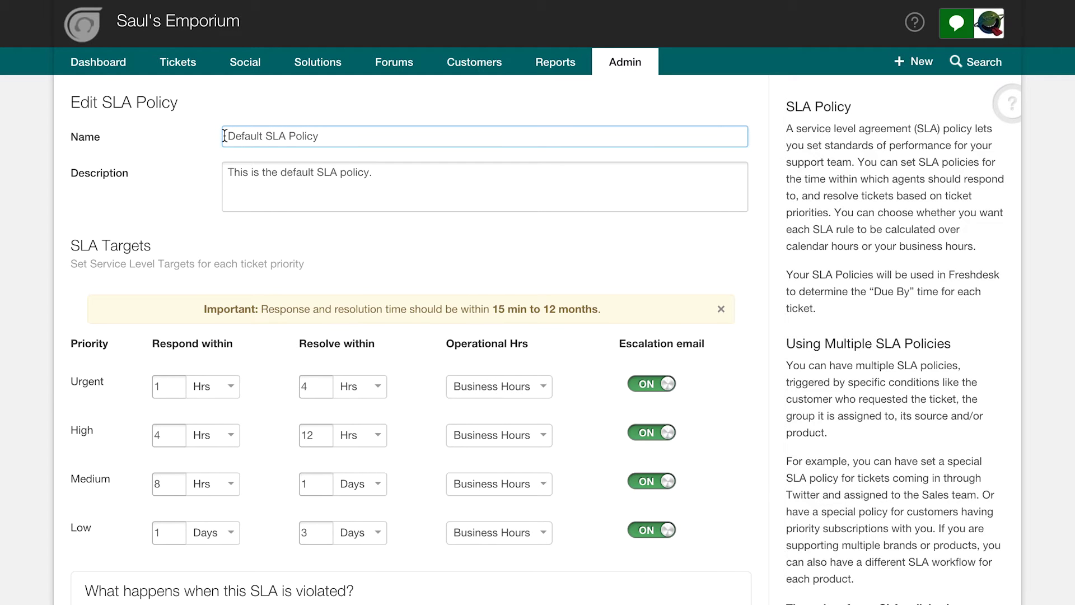
left_click(229, 173)
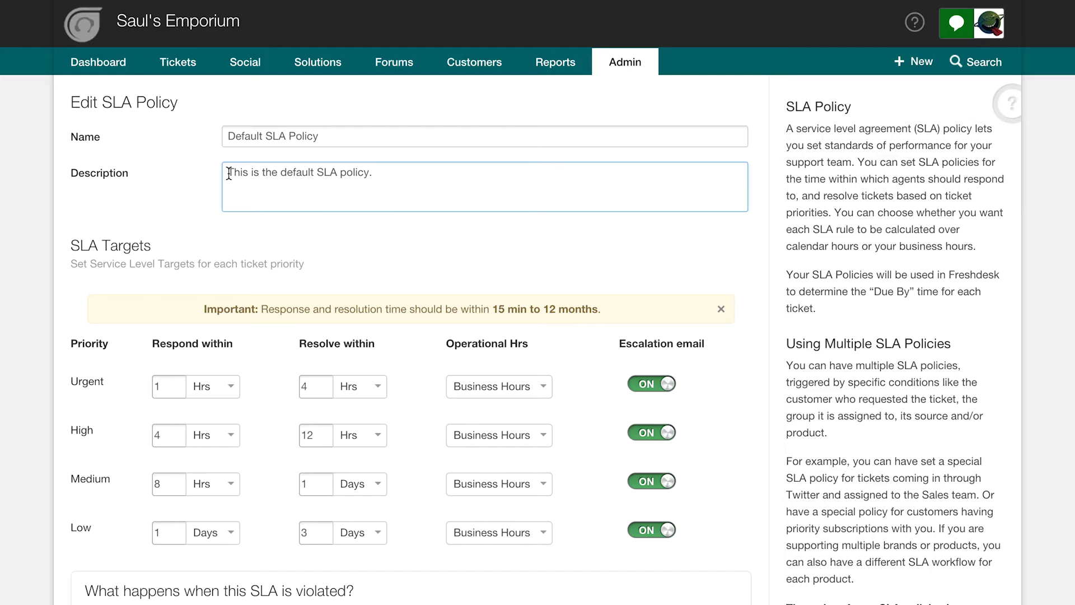
left_click(266, 364)
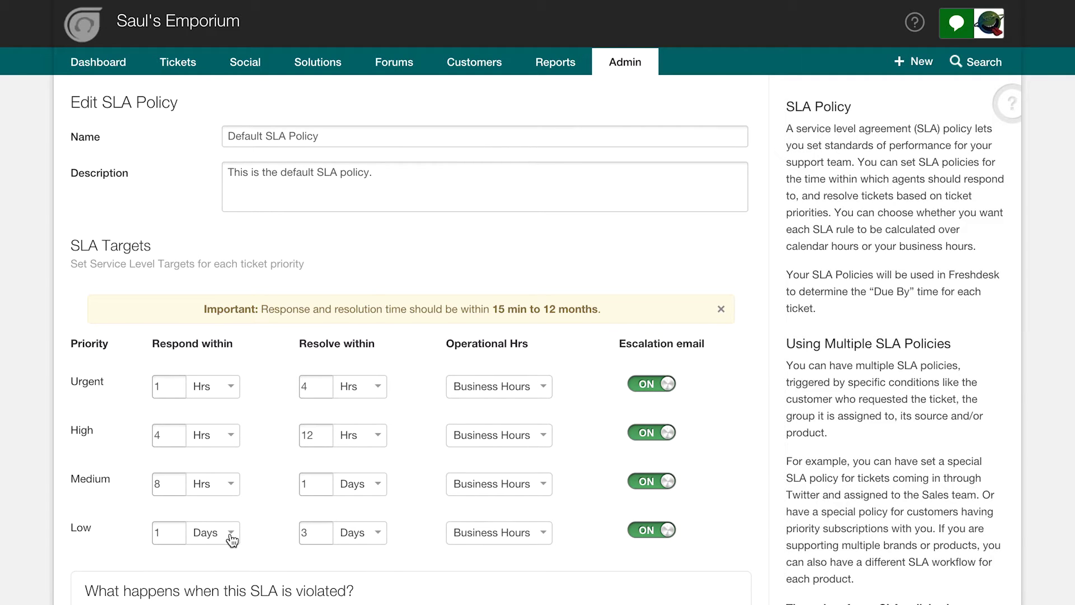
left_click(165, 536)
left_click(229, 489)
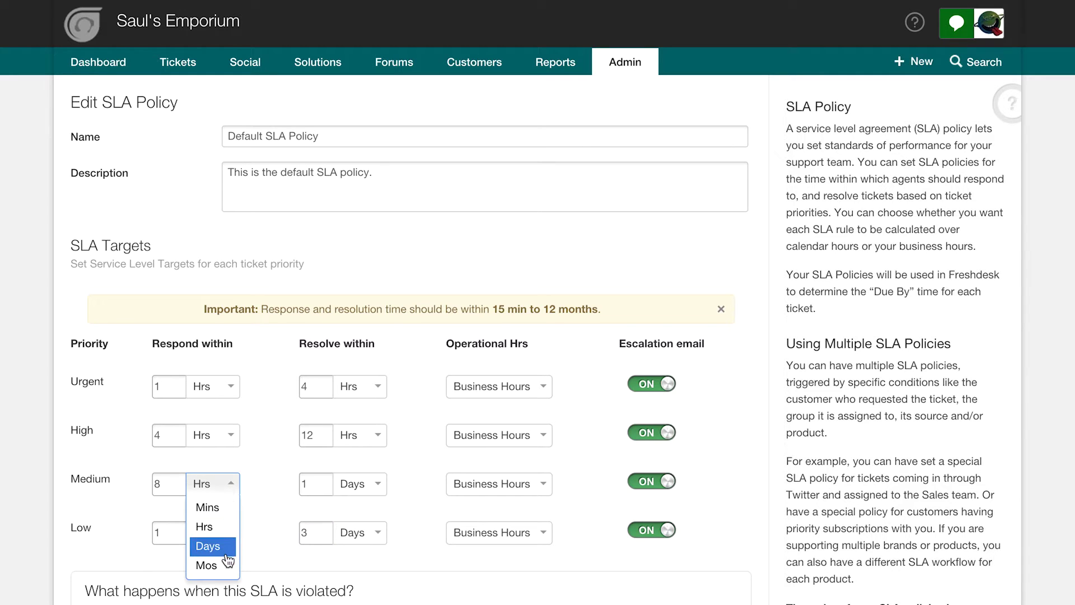
left_click(224, 531)
left_click_drag(176, 489, 135, 492)
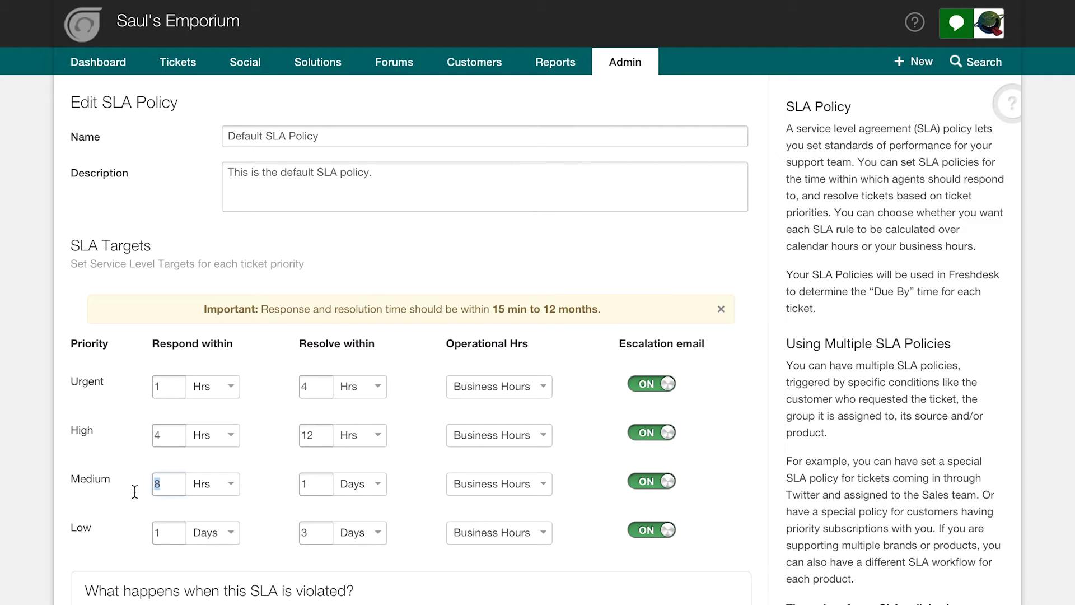
type("10")
Make High resolve within 10 hours, Urgent use Calendar Hours, and turn off Low escalation email
double_click(320, 435)
type("10")
left_click(463, 392)
left_click(481, 431)
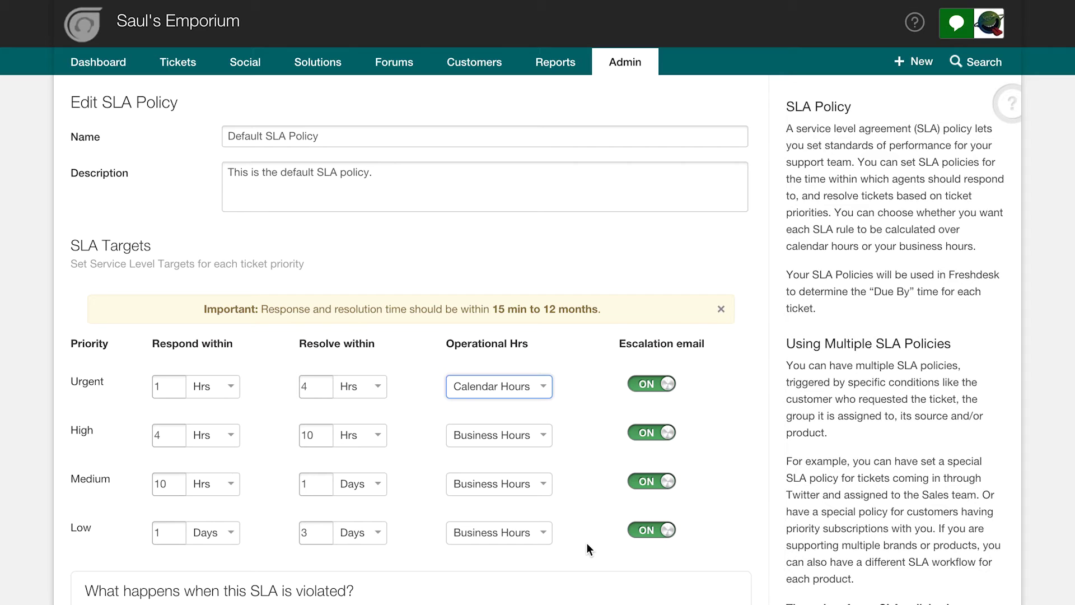
left_click(661, 531)
left_click(661, 531)
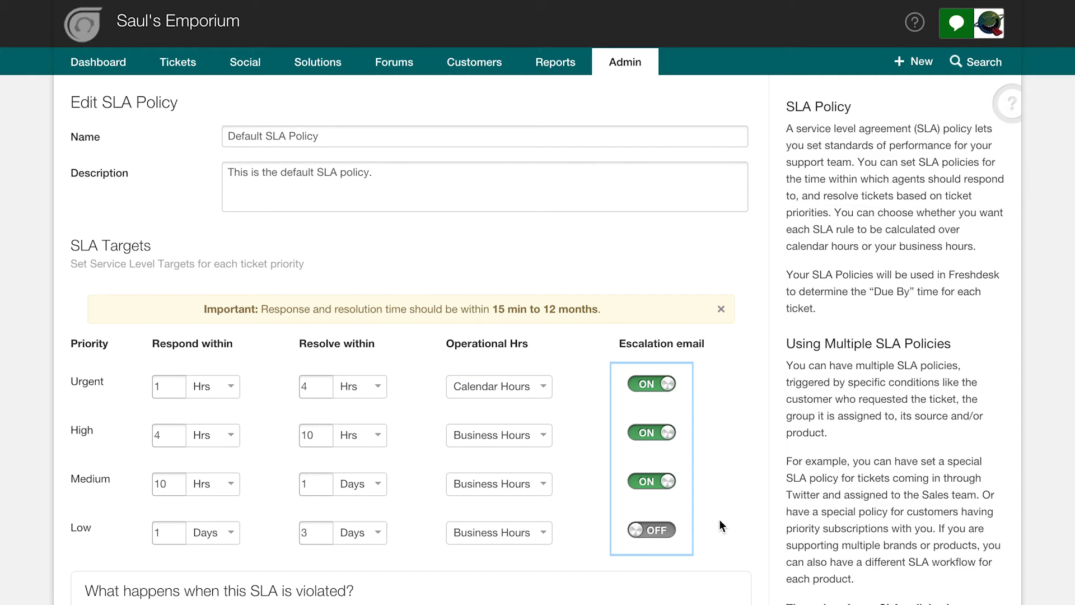
Keep late-response escalation immediate and the third resolution level at After 1 Hour
scroll(710, 526, "down", 4)
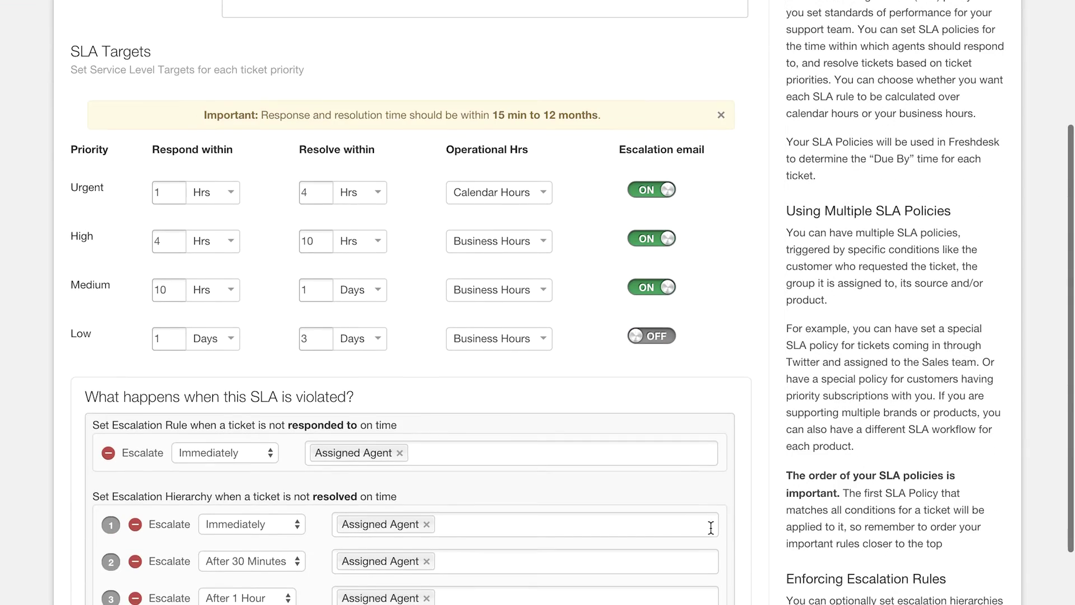
scroll(709, 527, "down", 3)
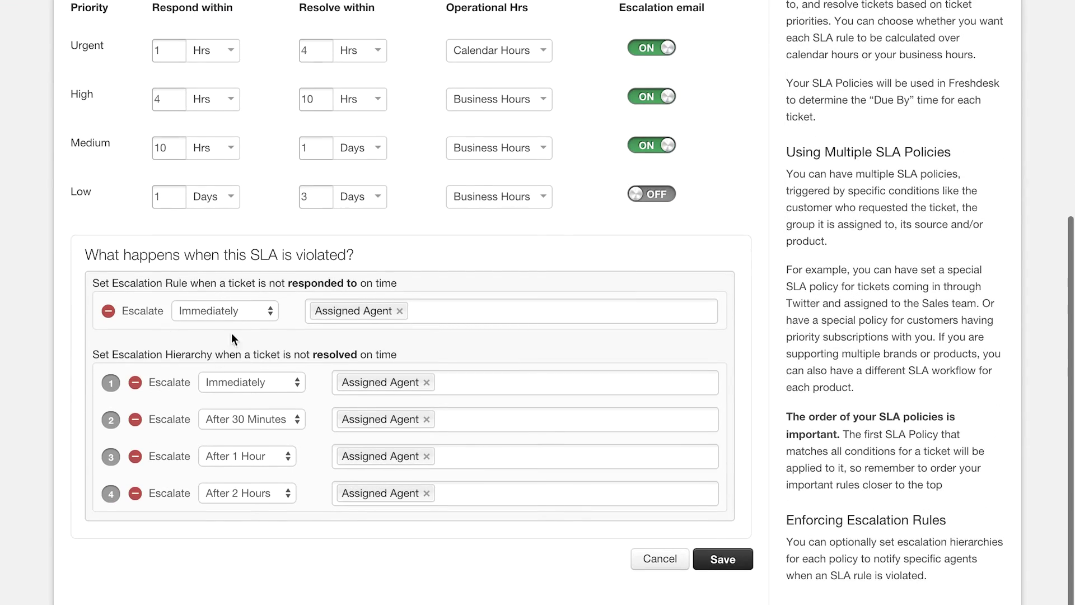
left_click(249, 317)
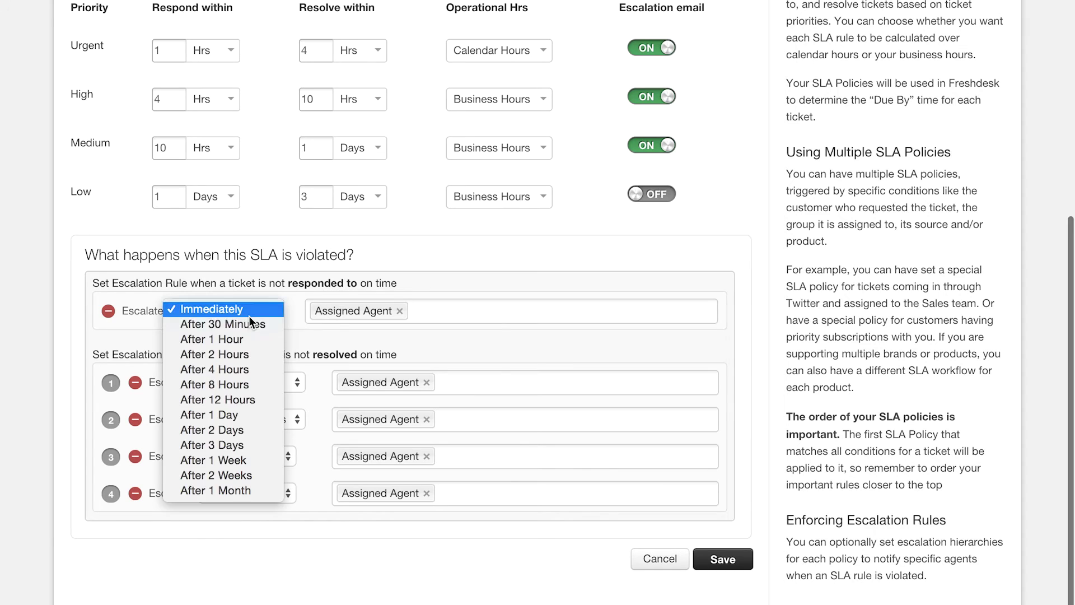
left_click(249, 317)
left_click(242, 316)
left_click(220, 295)
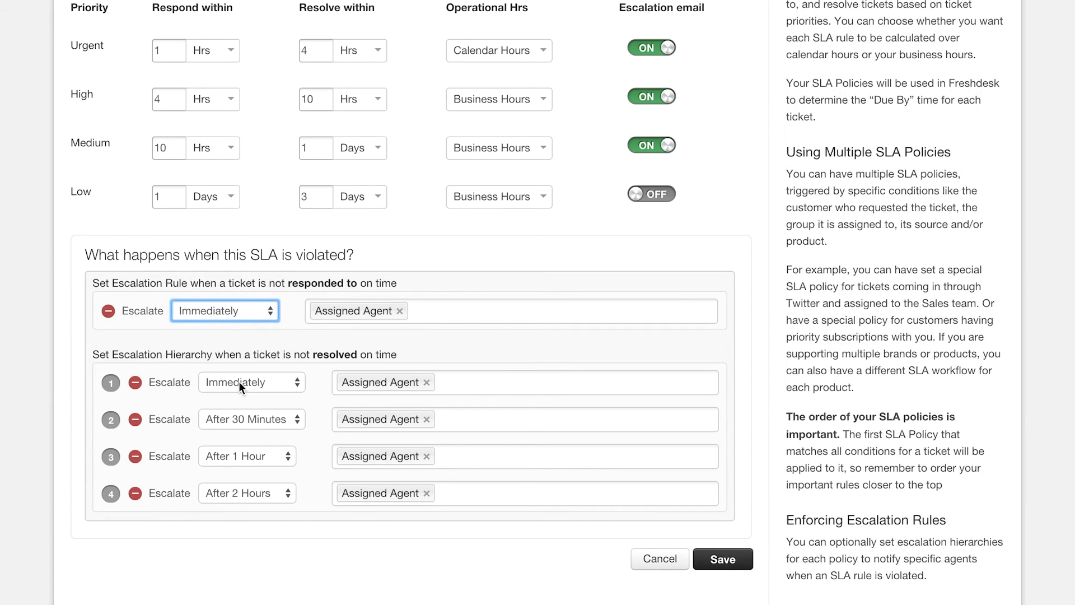
left_click(260, 459)
left_click(260, 459)
Add the matching agent to the fourth escalation level and save the policy
left_click(465, 492)
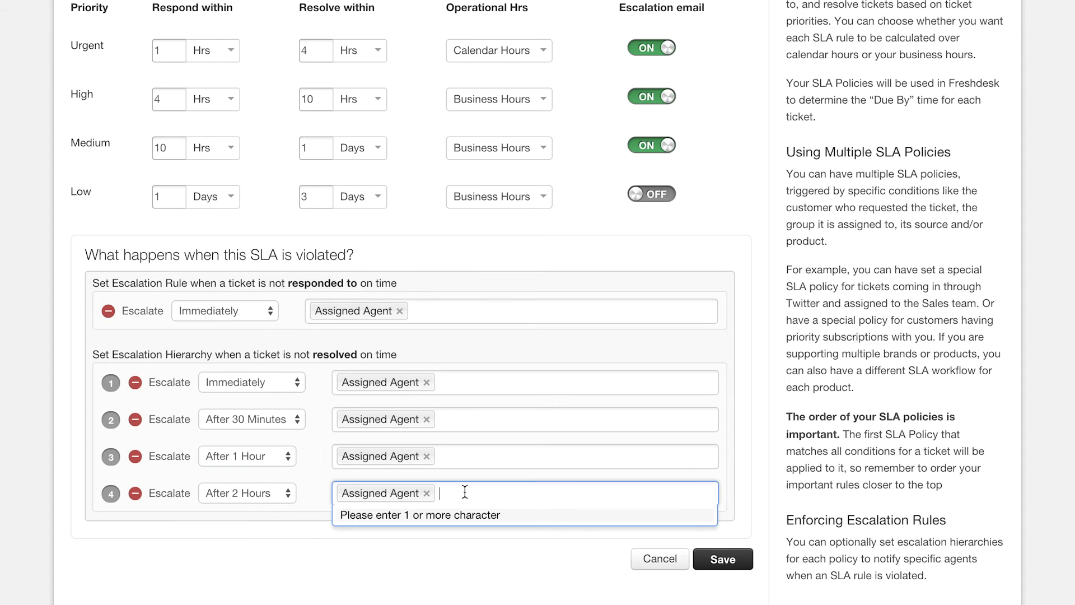
type("goodman")
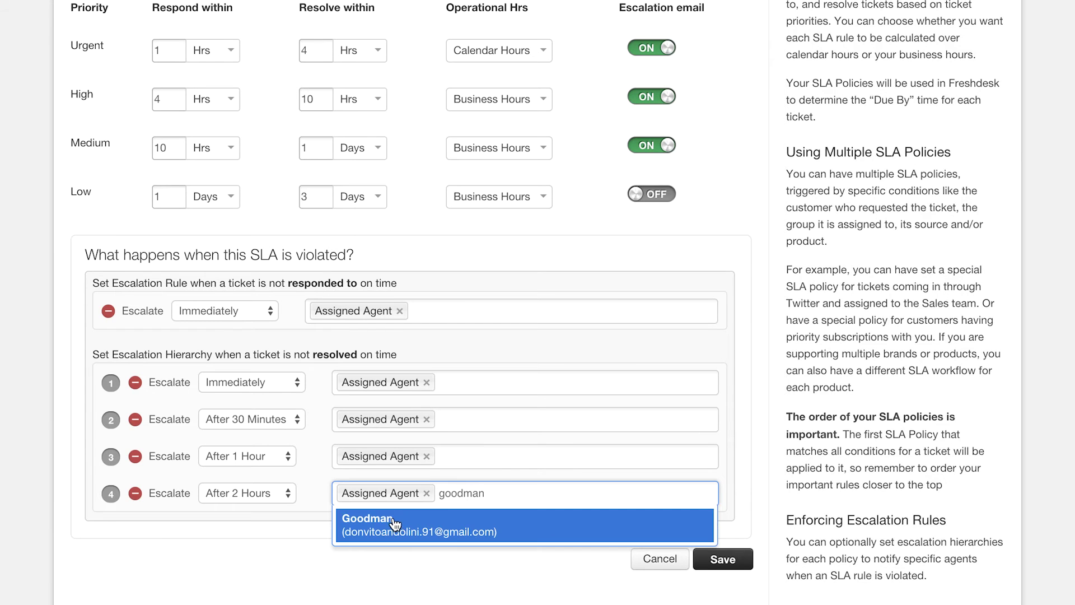
left_click(476, 526)
left_click(717, 558)
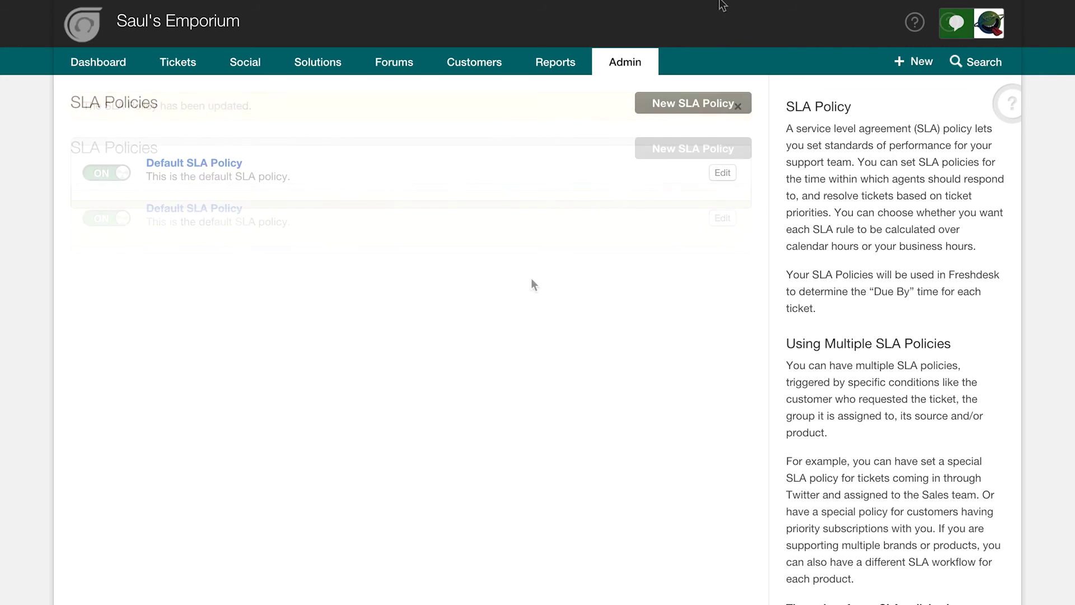
Create a new policy 'SLA for Steaming Valves' with description 'This SLA will act on tickets coming from Steaming Valves'
left_click(678, 107)
left_click(236, 135)
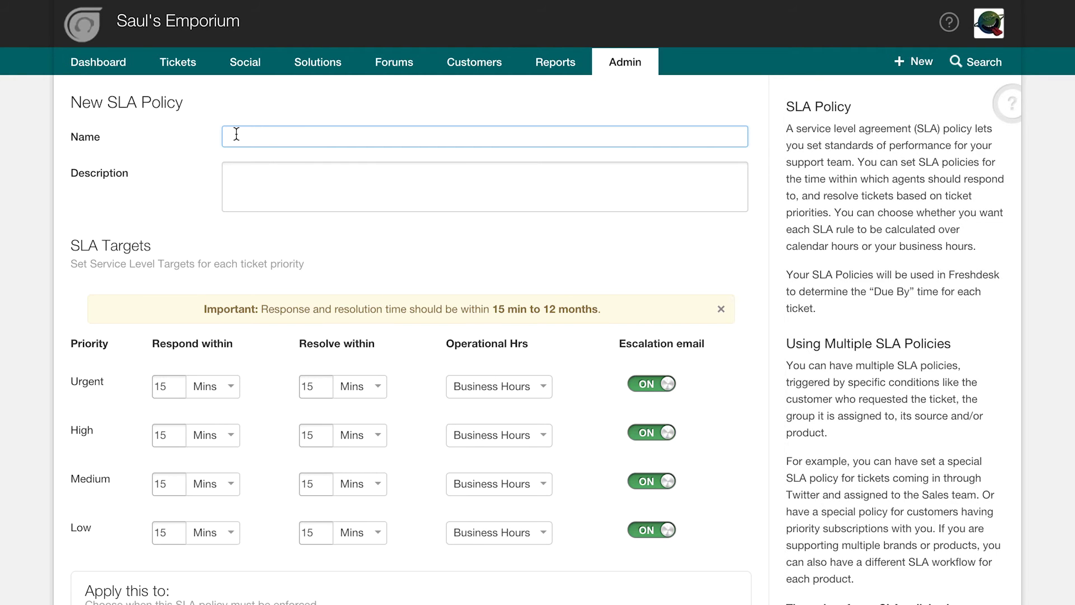
type("SLA for Steaming Valves")
key("Tab")
type("This SLA will act on tickets coming from Steaming Valves")
Set Urgent targets to respond within 1 hour and resolve within 2 hours
scroll(132, 318, "down", 1)
double_click(168, 323)
type("1")
left_click(234, 331)
left_click(205, 364)
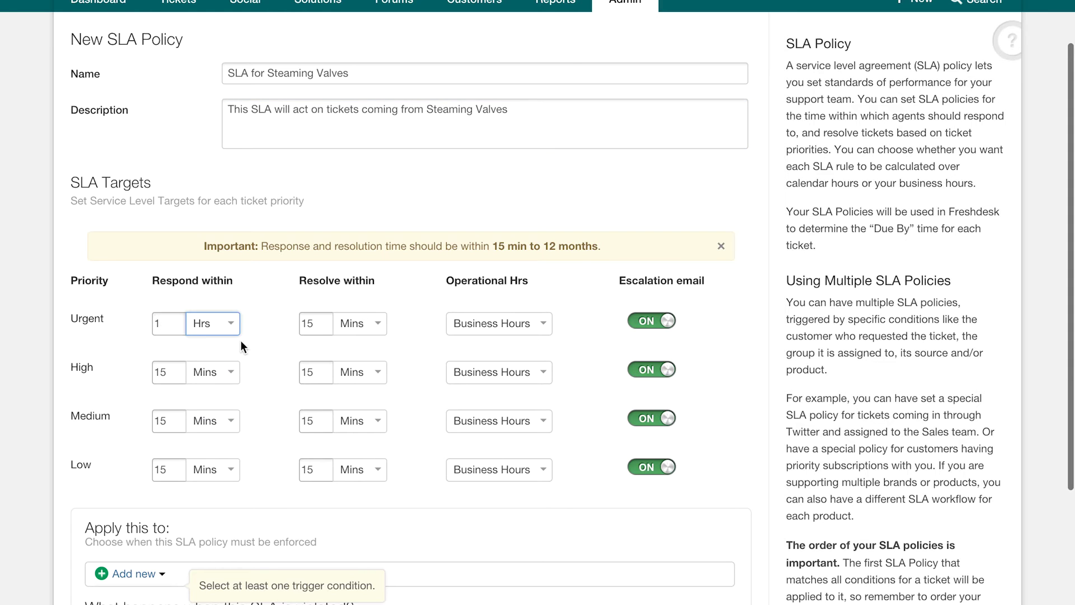
double_click(311, 324)
type("2")
left_click(360, 323)
left_click(353, 365)
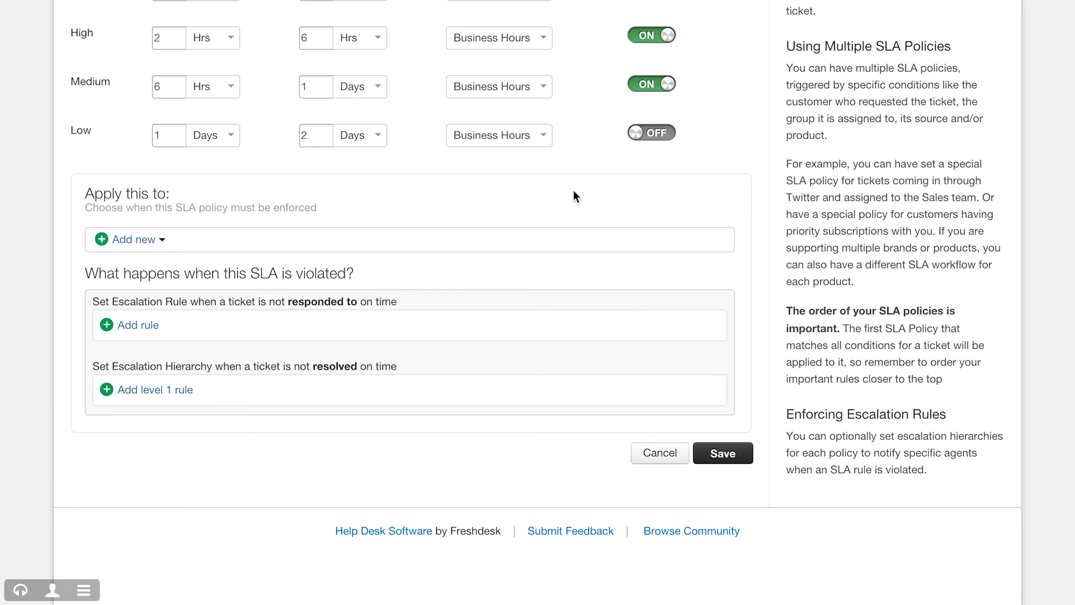
left_click(150, 240)
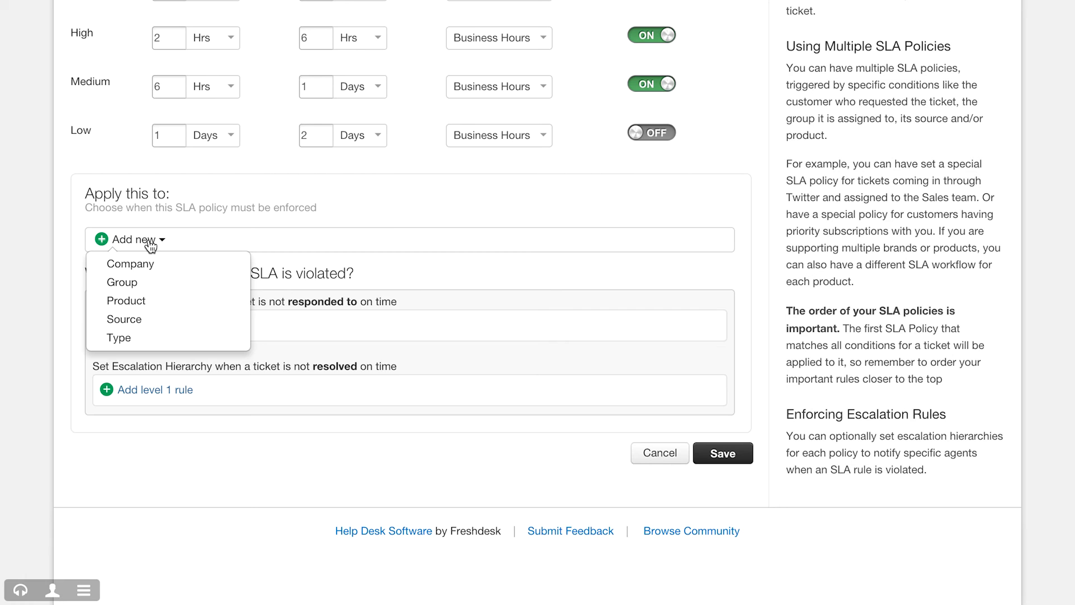
Apply the policy to tickets from the Steaming Valves company
left_click(148, 259)
left_click(216, 249)
type("steaming")
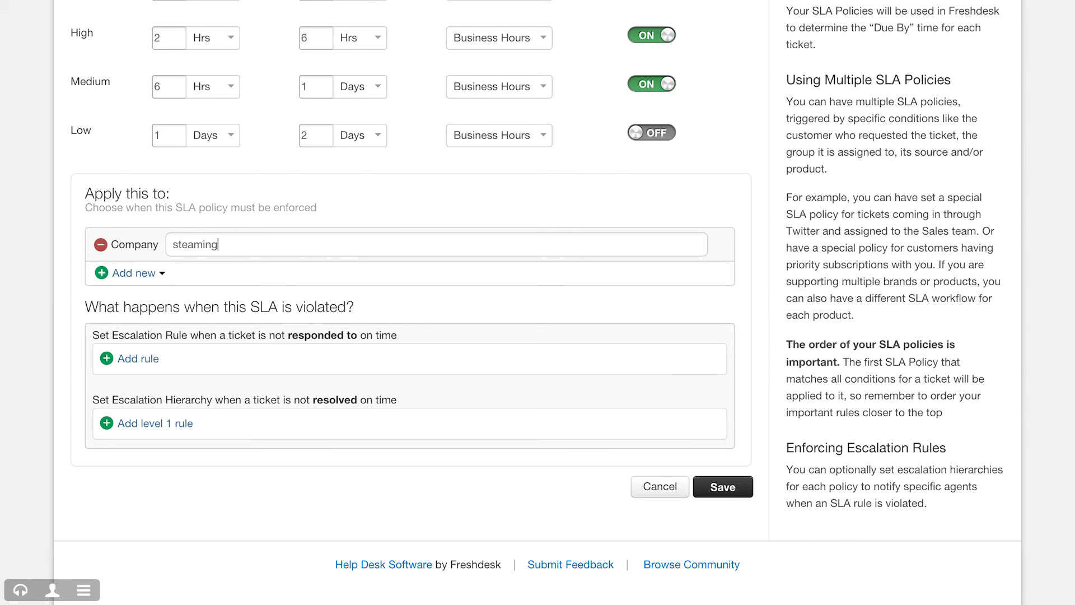
type(" valve")
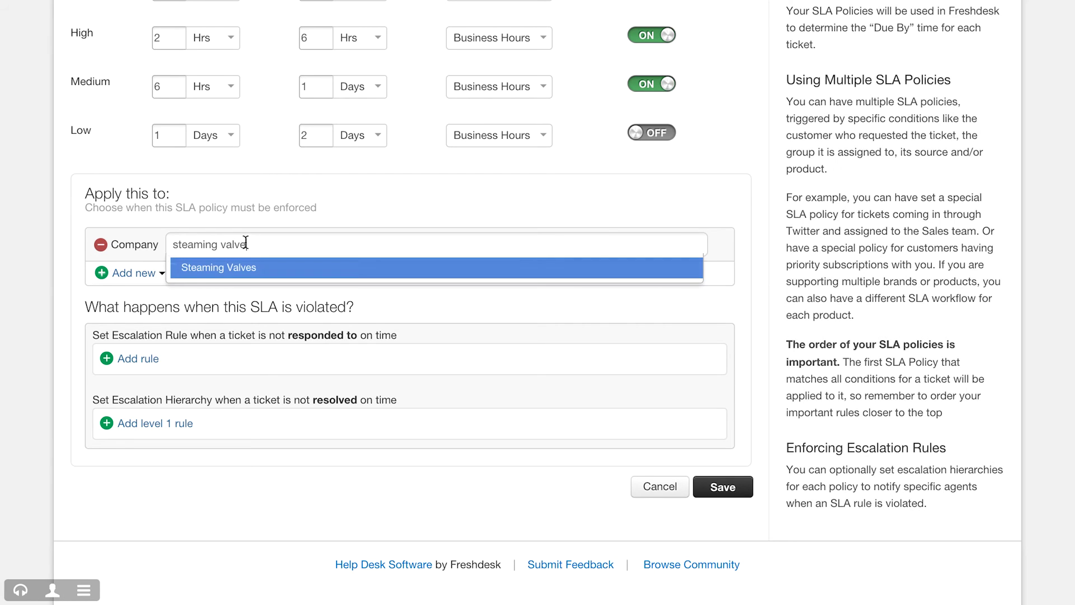
left_click(259, 266)
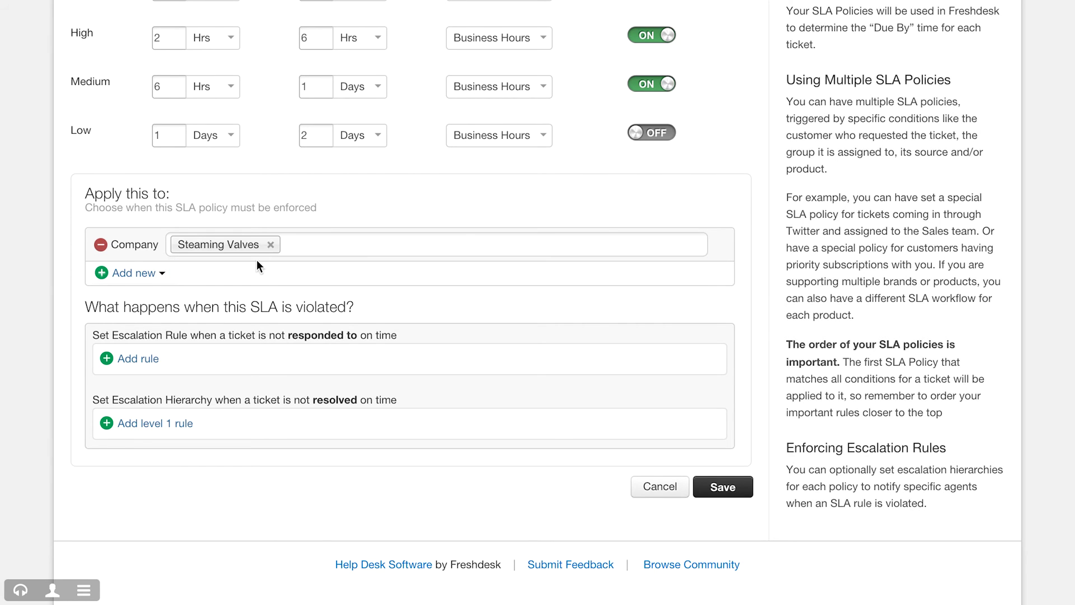
Add a ticket Source condition set to Twitter
left_click(153, 274)
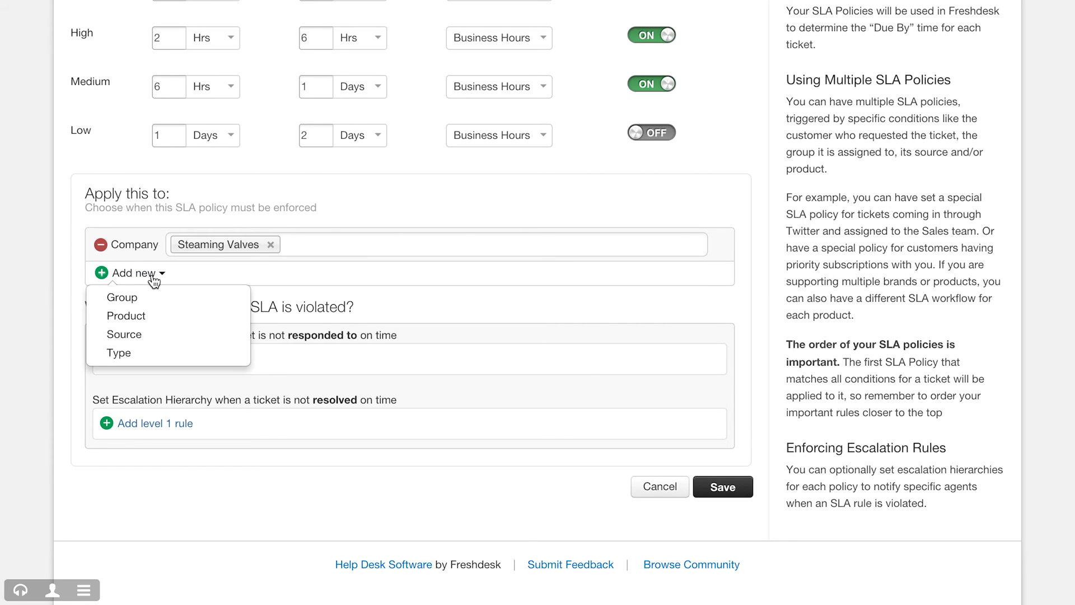
left_click(124, 334)
left_click(217, 277)
type("twit")
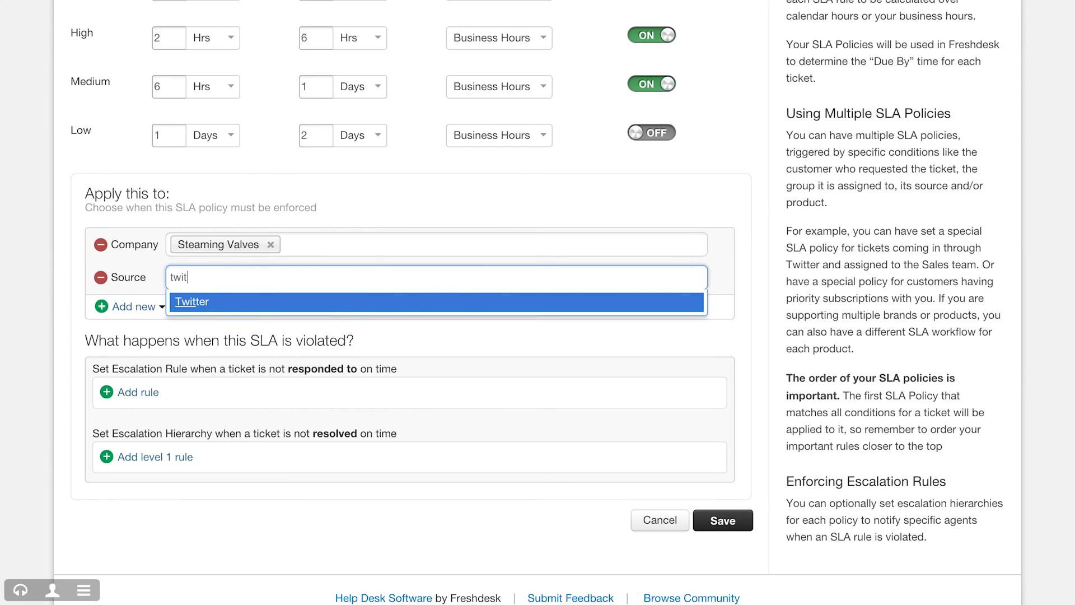
left_click(211, 304)
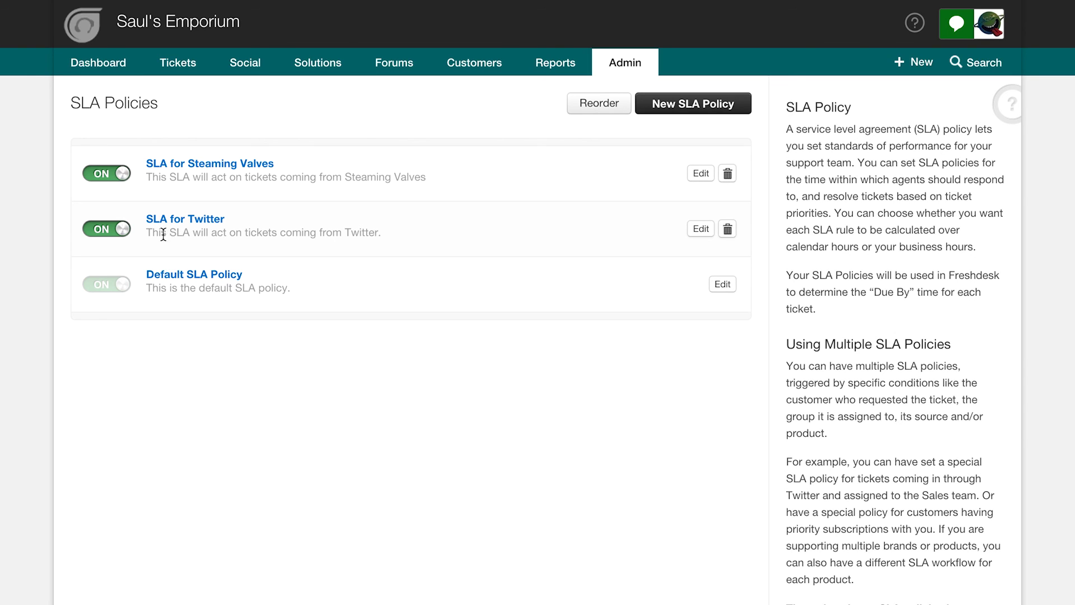
Move SLA for Steaming Valves below SLA for Twitter and save the new order
left_click(599, 109)
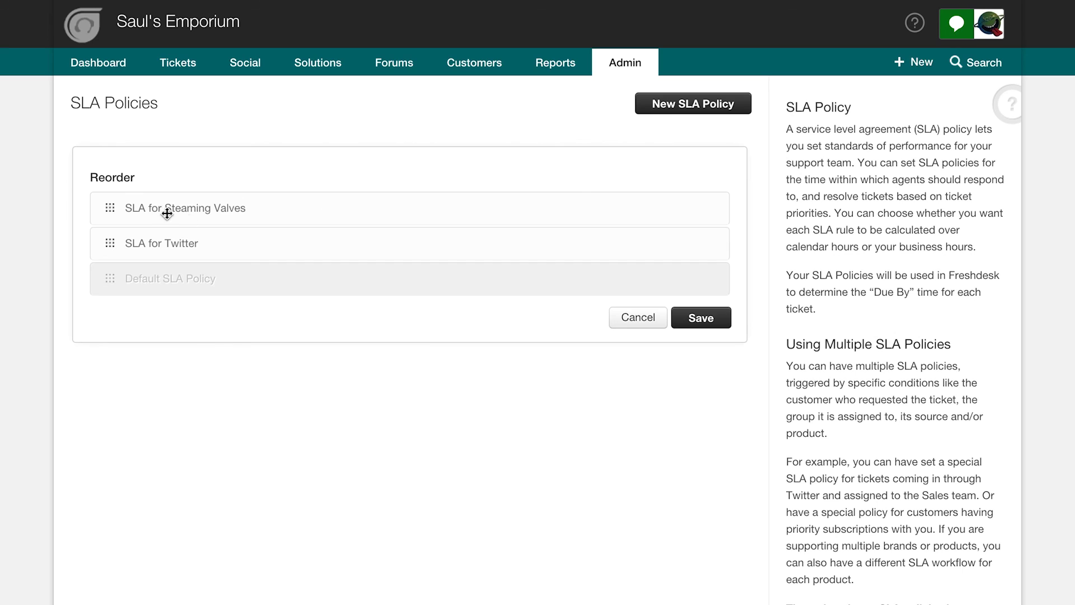
left_click_drag(149, 211, 153, 245)
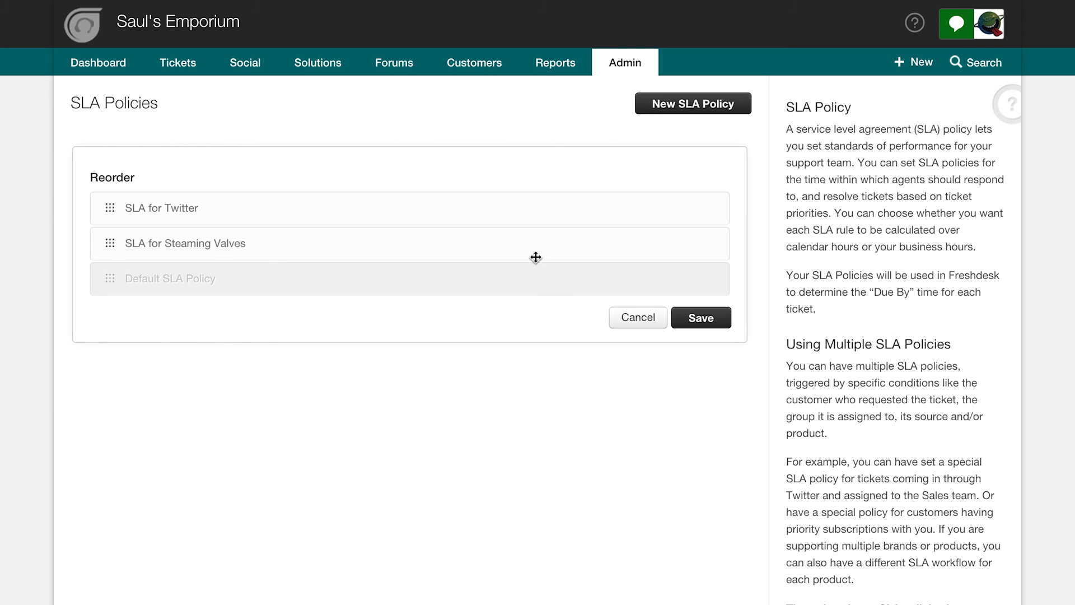
left_click(688, 318)
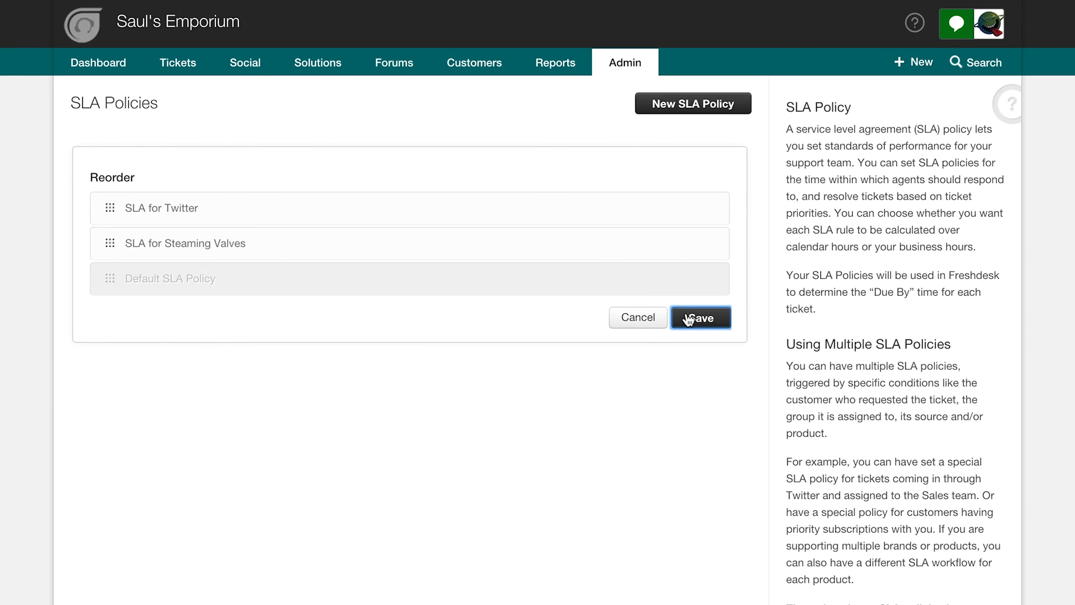